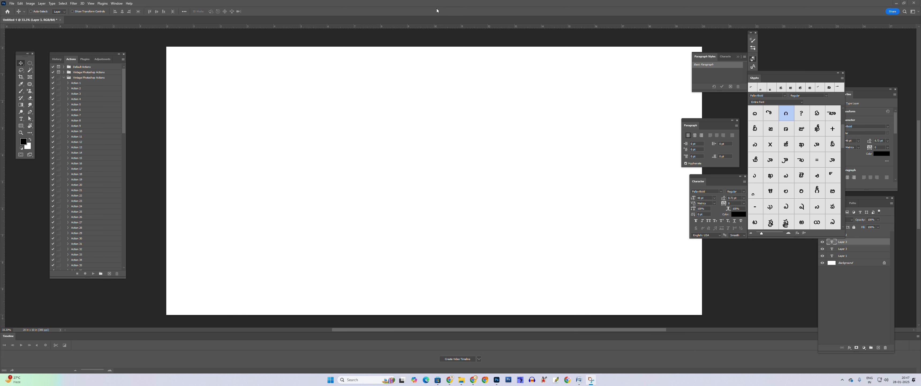
# Switch to the browser's Unicode to Non-Unicode Font Converter and transform "గ గుణింతంలో ఎన్ని గ లు ఉంటాయి" into Anu 7.0 text.
pyautogui.moveTo(474, 381)
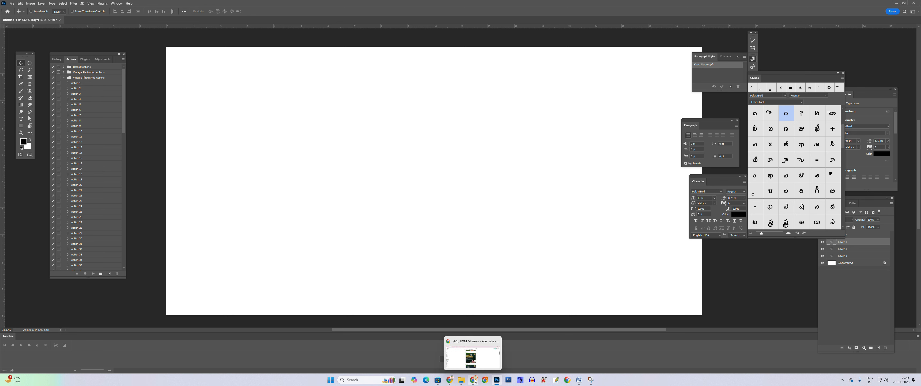
pyautogui.click(450, 381)
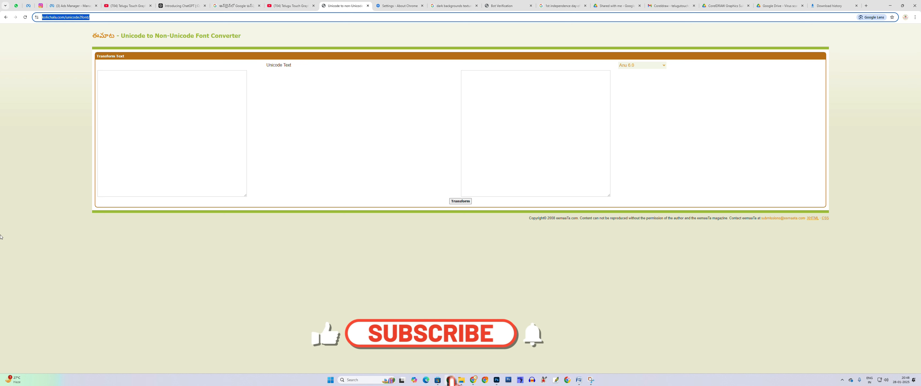
pyautogui.click(166, 107)
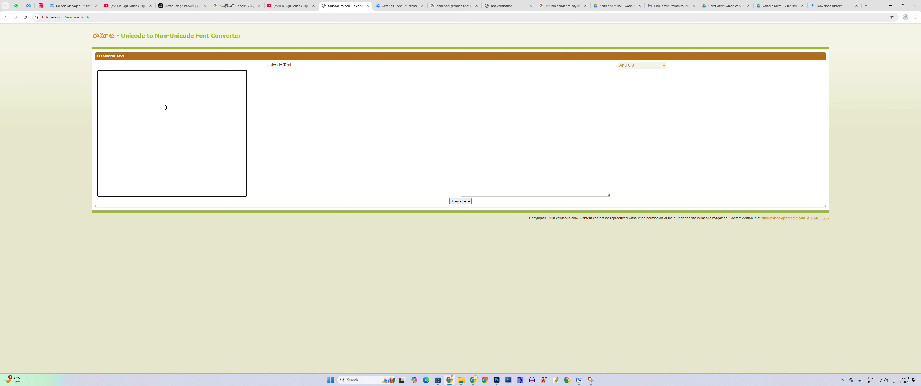
pyautogui.write('గ గుణింతంలో ఎన్ని గ లు ఉంటాయి')
pyautogui.click(633, 68)
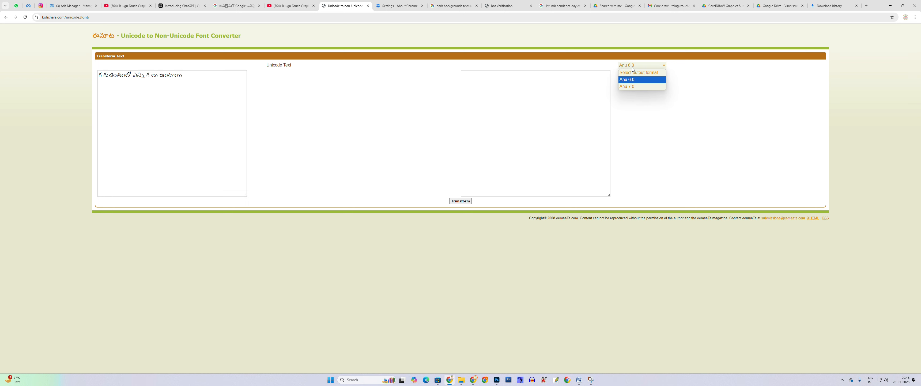
pyautogui.click(631, 88)
pyautogui.click(461, 201)
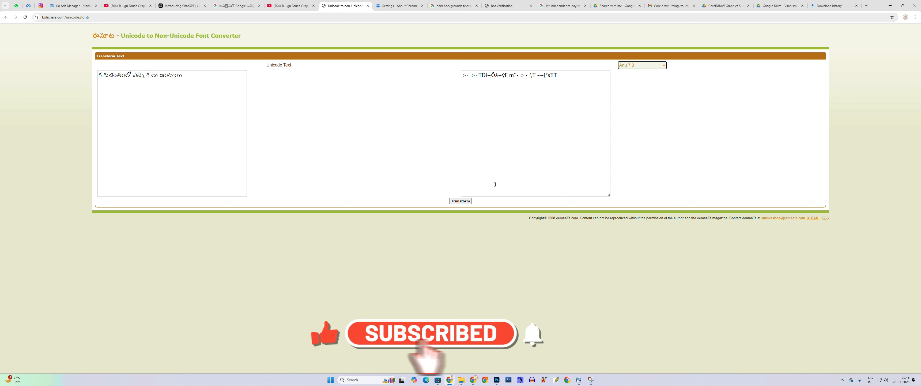
# Run the Anu 7.0 transformation again and copy the entire converted text.
pyautogui.click(465, 75)
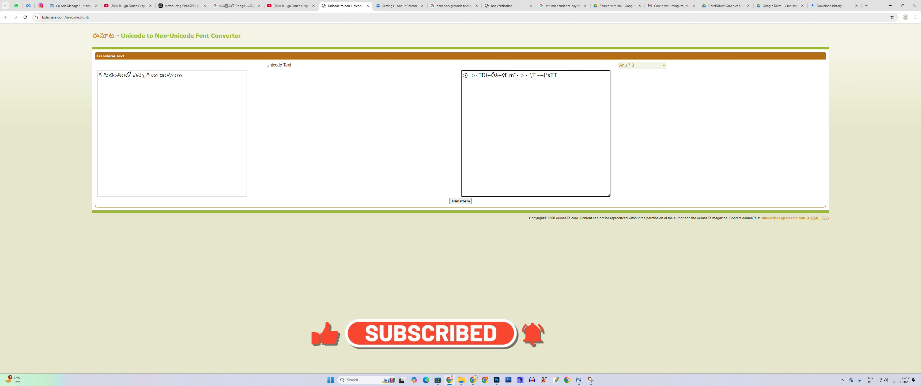
pyautogui.moveTo(464, 75); pyautogui.dragTo(558, 76)
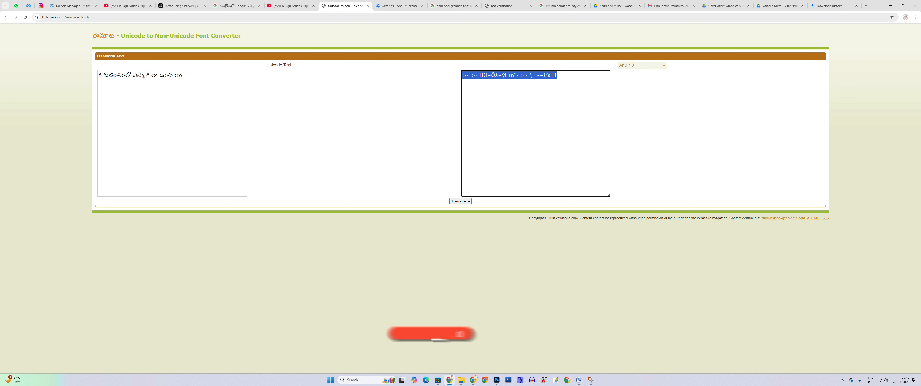
pyautogui.click(464, 203)
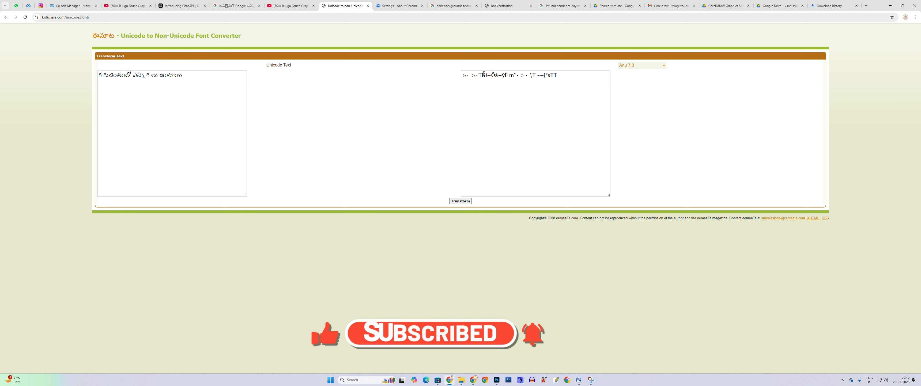
pyautogui.doubleClick(484, 73)
pyautogui.hotkey('ctrl', 'a')
pyautogui.rightClick(483, 73)
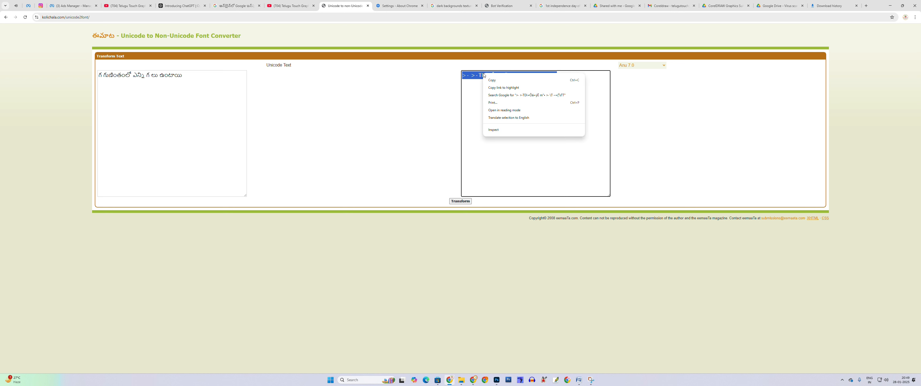
pyautogui.click(494, 77)
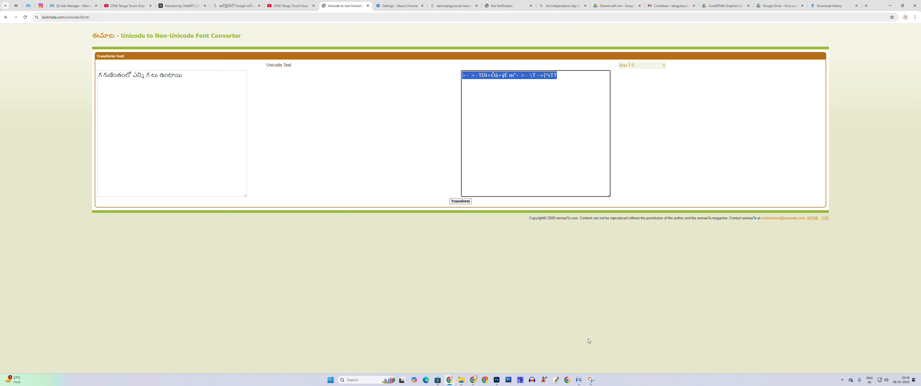
# Switch to Microsoft Word, paste the converted text into the document and set its font to PallaviBold.
pyautogui.click(579, 379)
pyautogui.hotkey('ctrl', 'v')
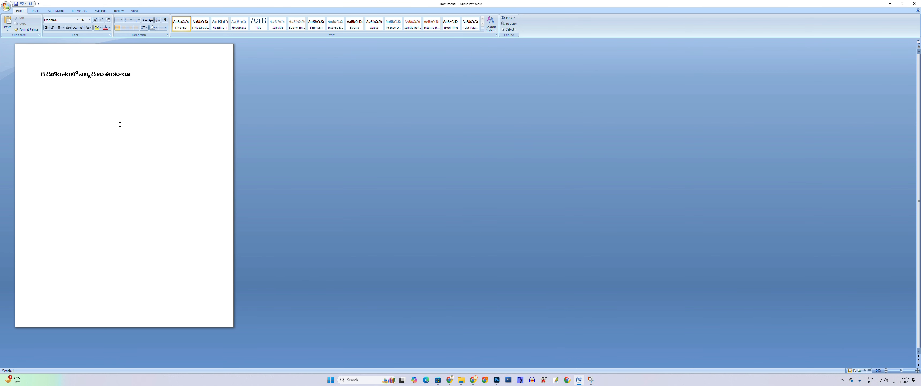
pyautogui.tripleClick(93, 77)
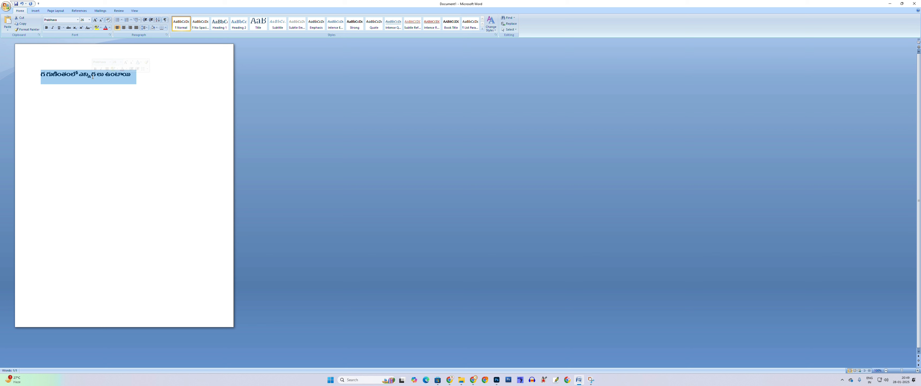
pyautogui.click(93, 76)
pyautogui.tripleClick(103, 82)
pyautogui.click(56, 18)
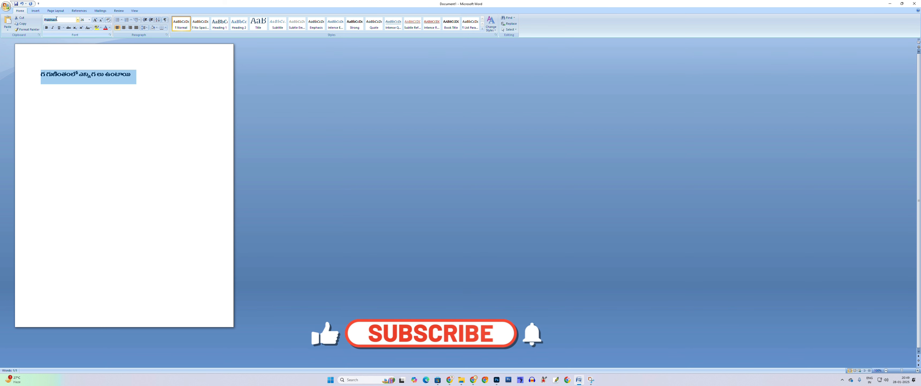
pyautogui.write('Palli')
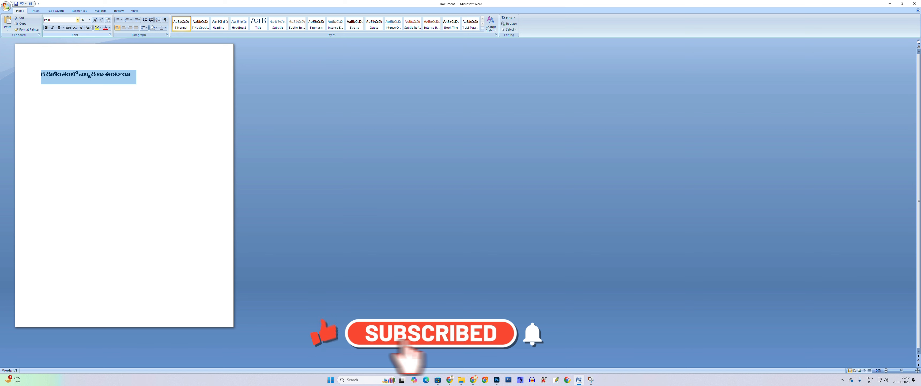
pyautogui.press('BackSpace')
pyautogui.write('aviBold')
pyautogui.press('Return')
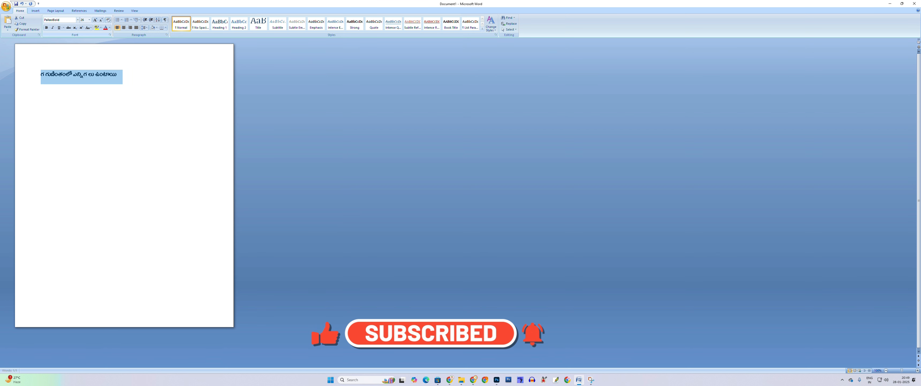
# Copy the whole formatted Telugu line from the document.
pyautogui.rightClick(95, 75)
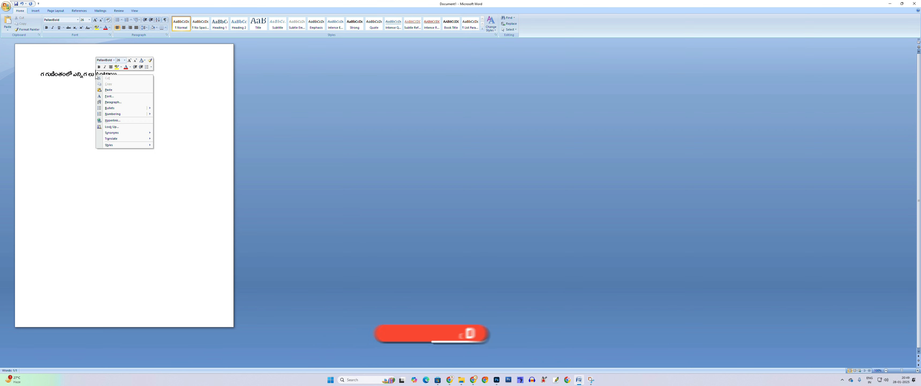
pyautogui.tripleClick(86, 76)
pyautogui.rightClick(85, 77)
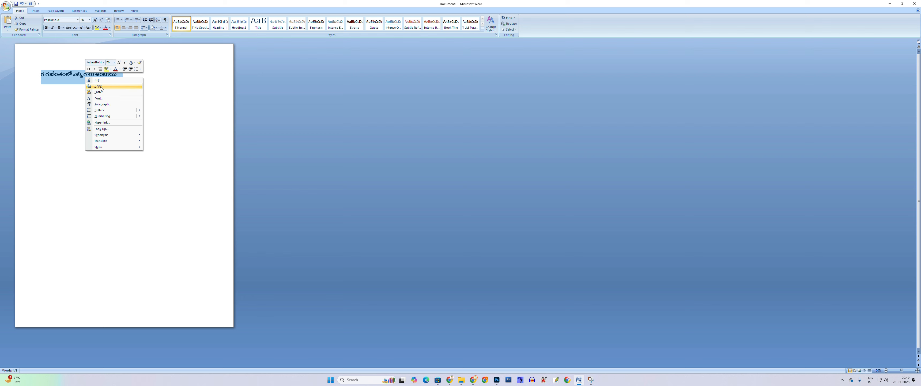
pyautogui.click(100, 86)
# Switch to Photoshop, paste the copied line as a new text layer and center it on the canvas.
pyautogui.click(497, 380)
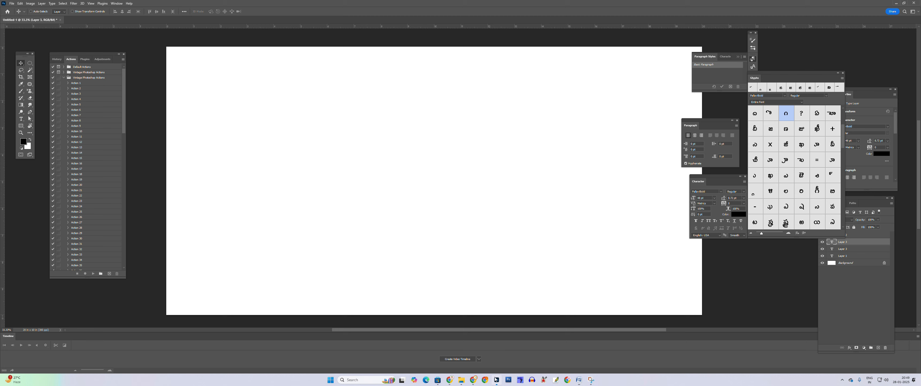
pyautogui.press('t')
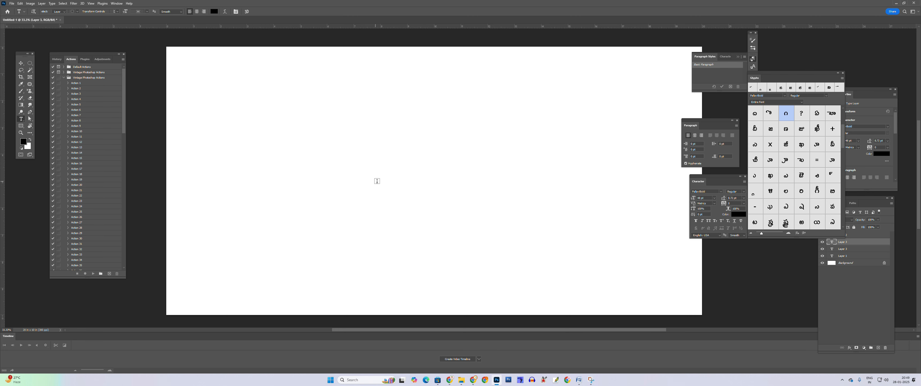
pyautogui.click(378, 181)
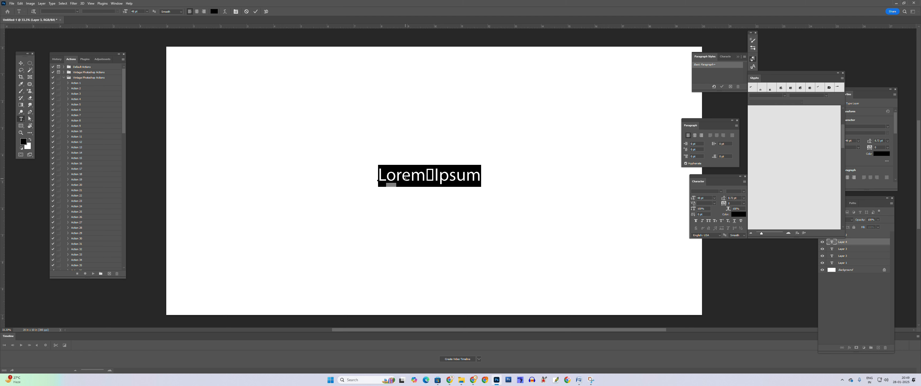
pyautogui.hotkey('ctrl', 'v')
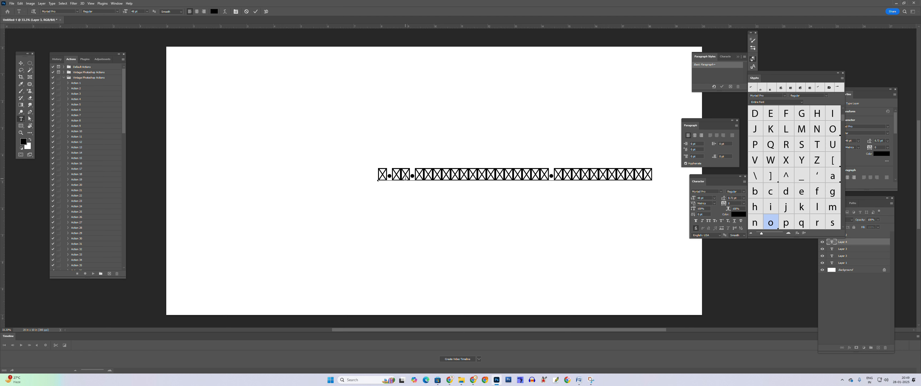
pyautogui.hotkey('ctrl', 'Return')
pyautogui.press('v')
pyautogui.moveTo(443, 181); pyautogui.dragTo(374, 182)
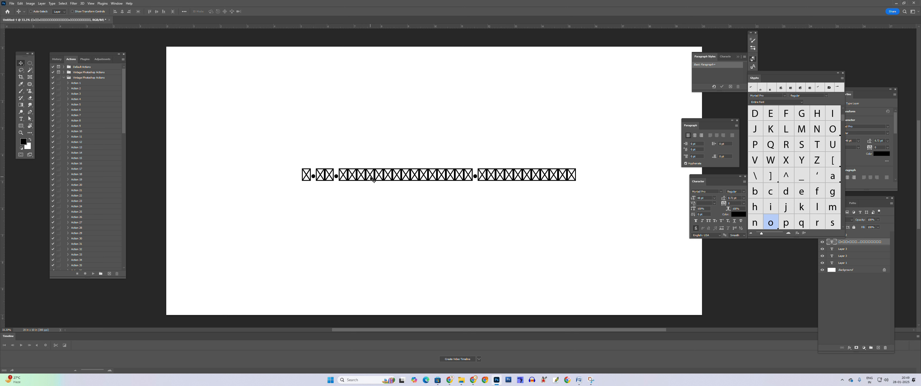
# Set the font of the entire pasted text line to PallaviBold Regular.
pyautogui.doubleClick(388, 179)
pyautogui.hotkey('ctrl', 'a')
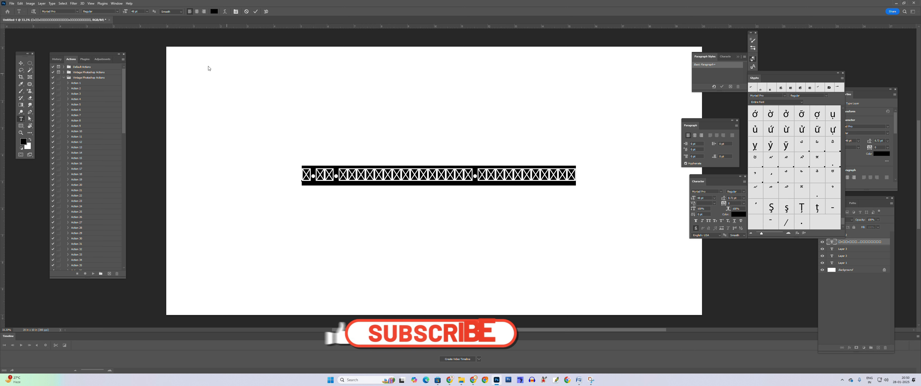
pyautogui.click(68, 12)
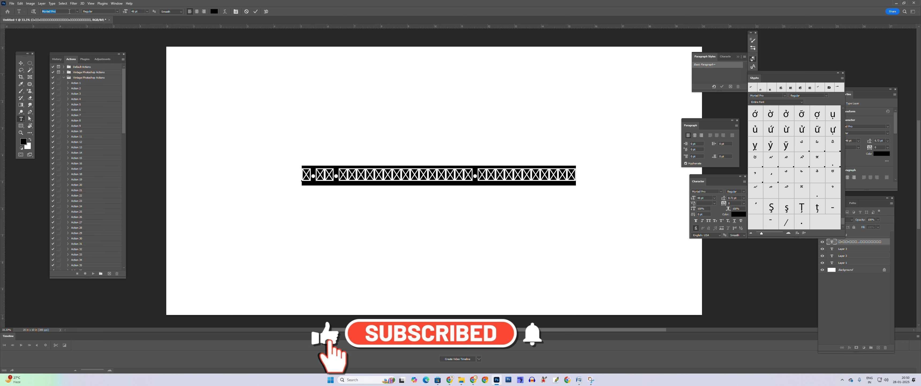
pyautogui.write('pal')
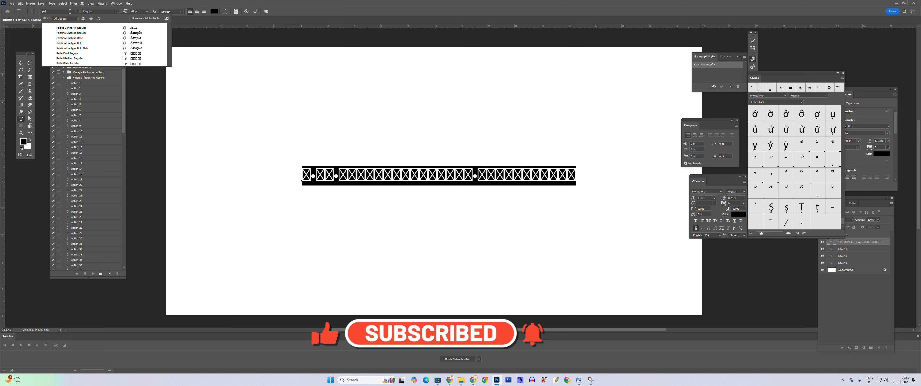
pyautogui.write('l')
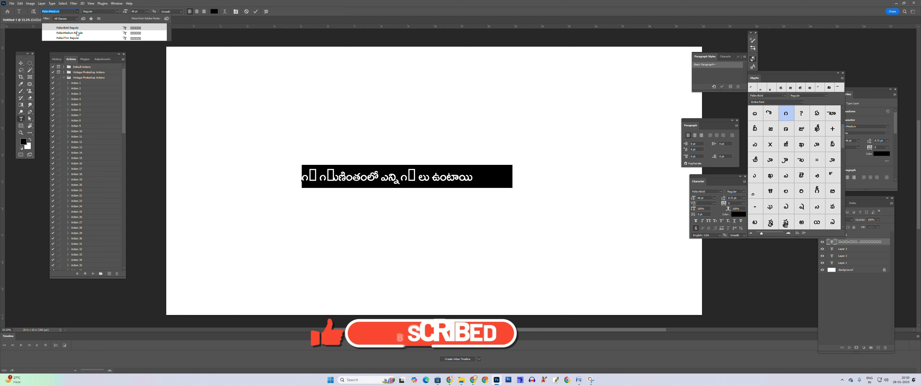
pyautogui.click(80, 31)
pyautogui.click(388, 181)
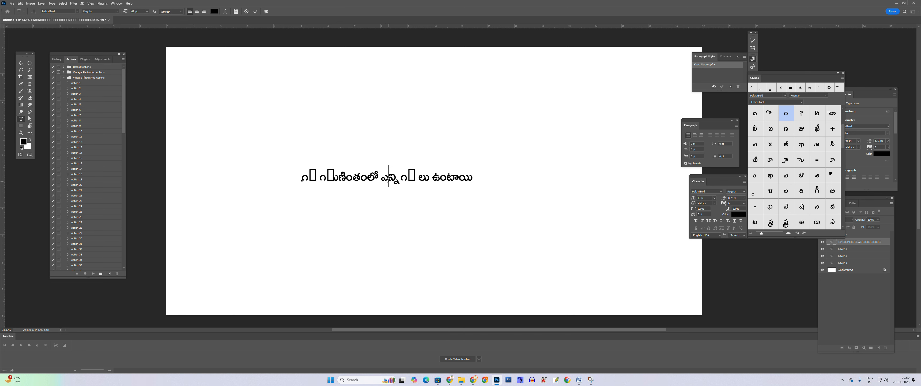
pyautogui.hotkey('ctrl', 'Return')
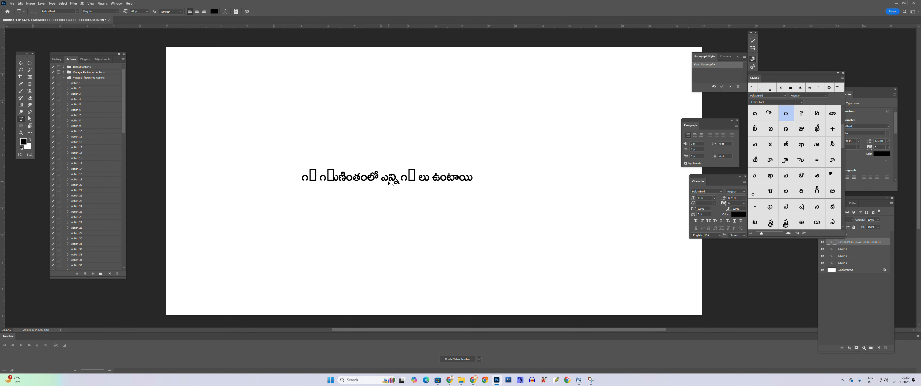
pyautogui.scroll(2, 459, 175)
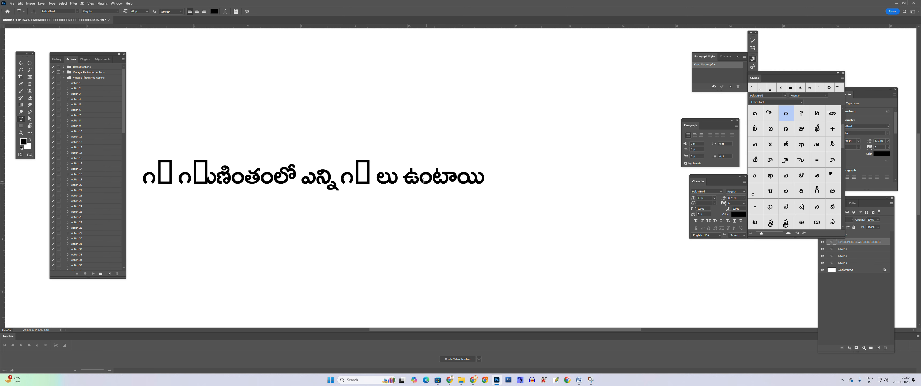
pyautogui.press('v')
pyautogui.hscroll(-3, 515, 180)
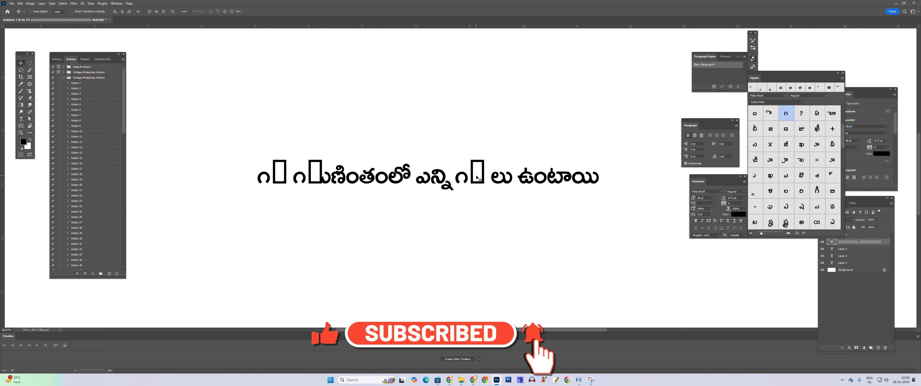
# Activate the Type tool and move the floating Glyphs panel clear of the Properties panel.
pyautogui.press('t')
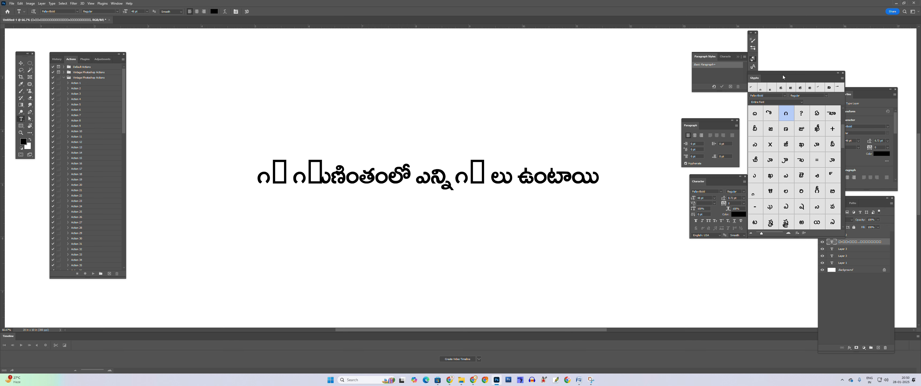
pyautogui.moveTo(784, 75); pyautogui.dragTo(646, 173)
pyautogui.moveTo(629, 187); pyautogui.dragTo(776, 99)
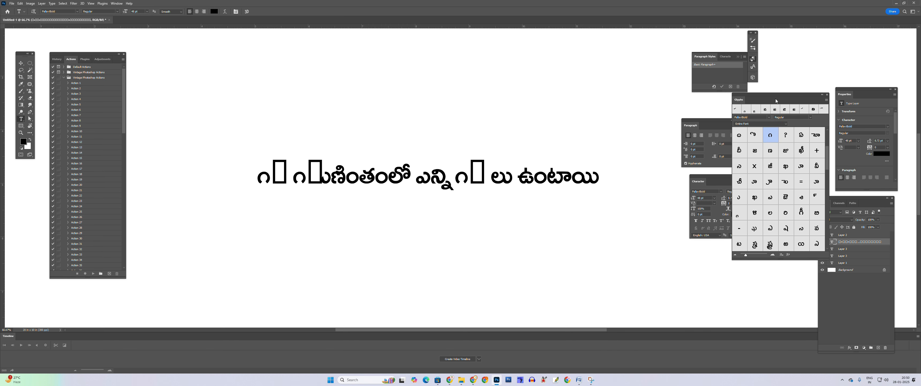
# Hide the Glyphs panel, show it again and move it slightly upward beside the Properties panel.
pyautogui.click(117, 3)
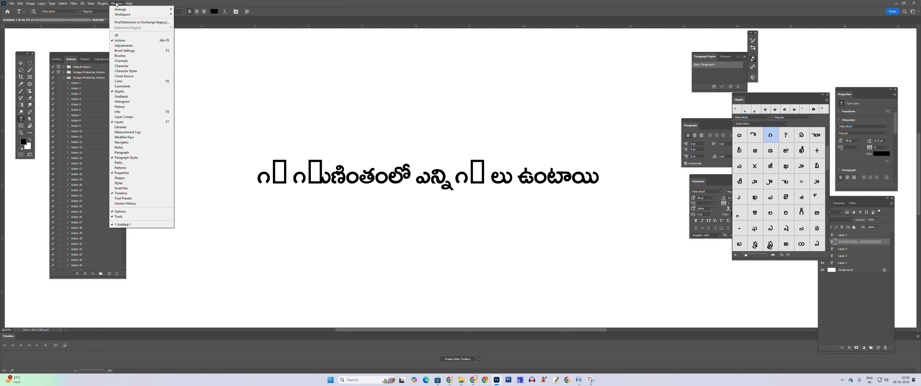
pyautogui.click(124, 92)
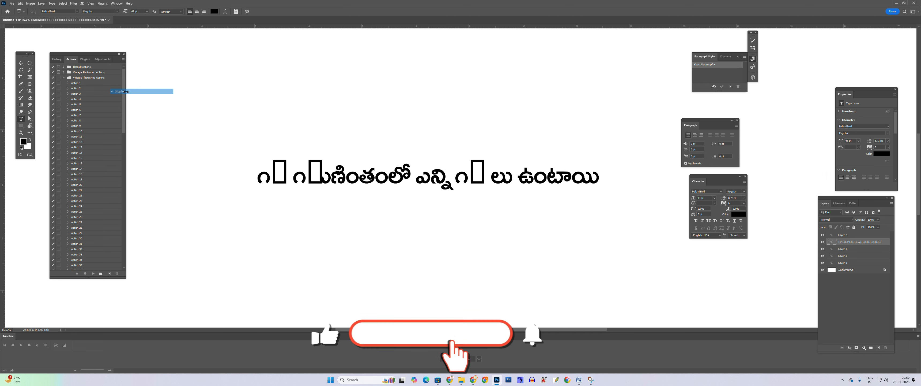
pyautogui.click(120, 5)
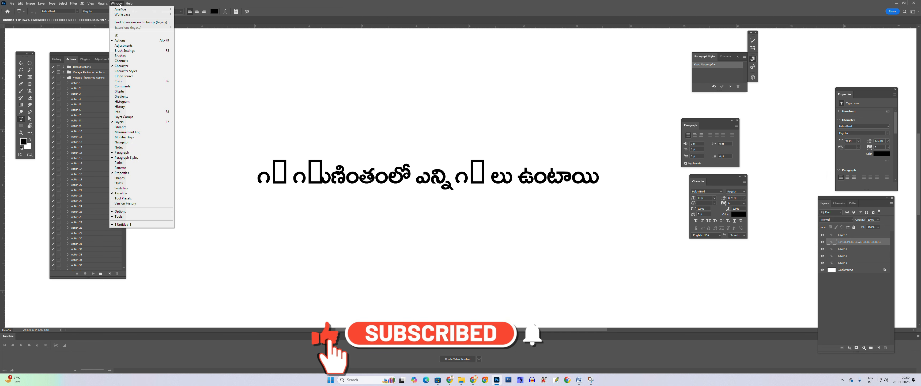
pyautogui.click(119, 91)
pyautogui.moveTo(777, 99)
pyautogui.mouseDown()
pyautogui.moveTo(619, 145)
pyautogui.moveTo(610, 169)
pyautogui.moveTo(782, 89)
pyautogui.mouseUp()
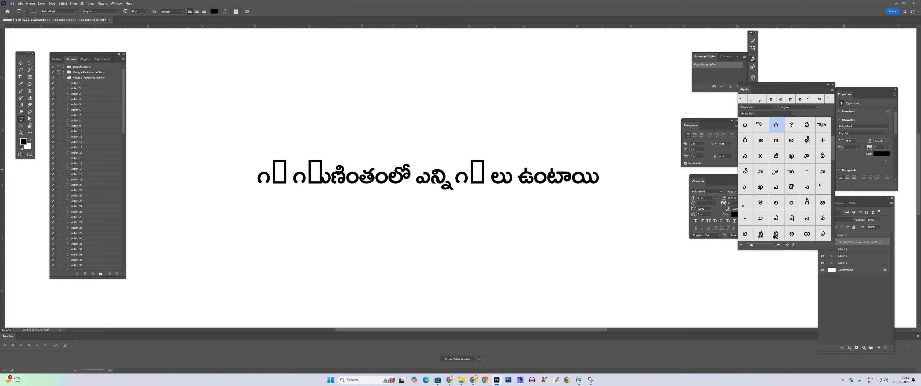
# Replace the missing-character box after the line's first letter with the tick-shaped talakattu glyph, completing గ.
pyautogui.scroll(5, 794, 164)
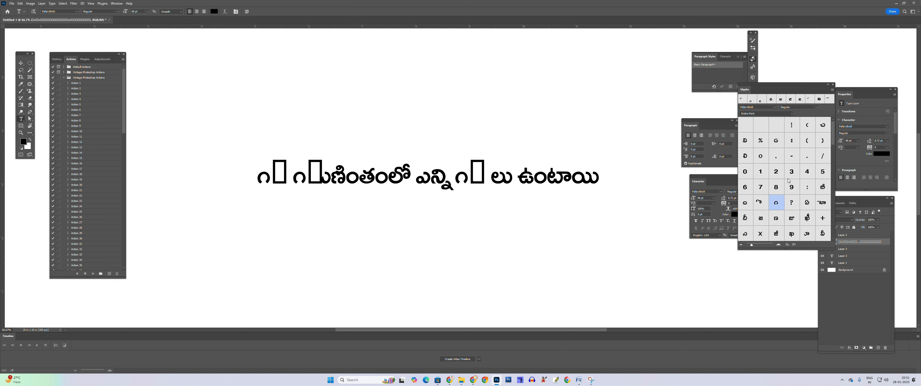
pyautogui.click(270, 175)
pyautogui.hotkey('shift', 'Right')
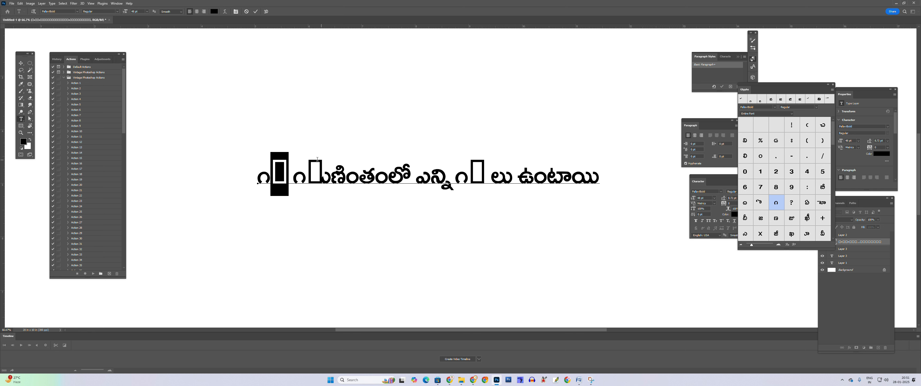
pyautogui.click(278, 165)
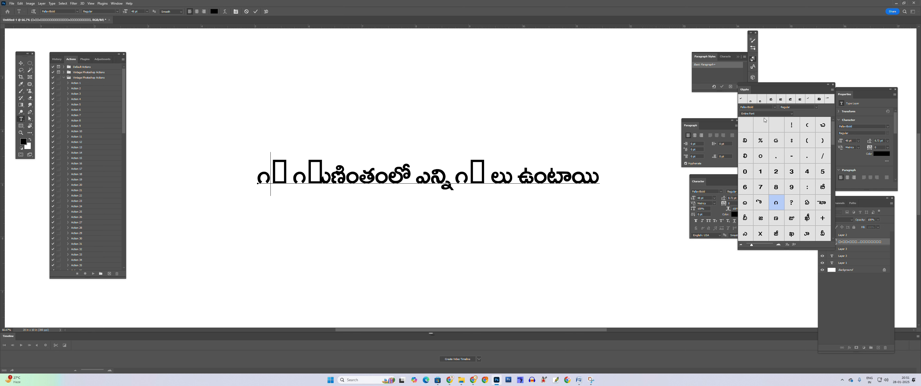
pyautogui.scroll(-3, 784, 201)
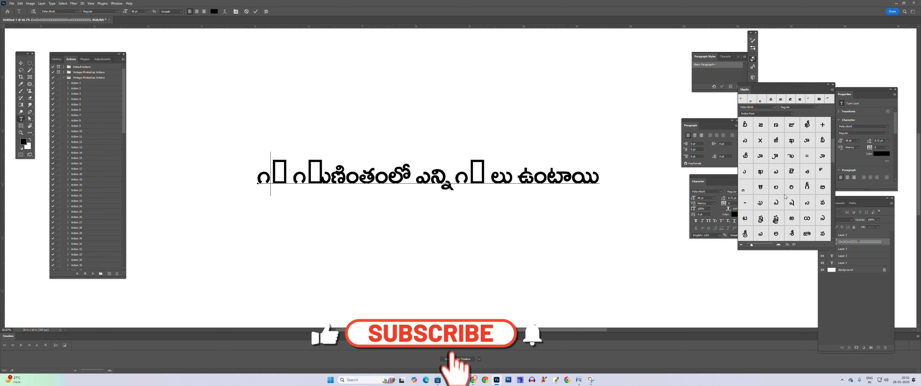
pyautogui.scroll(-2, 786, 197)
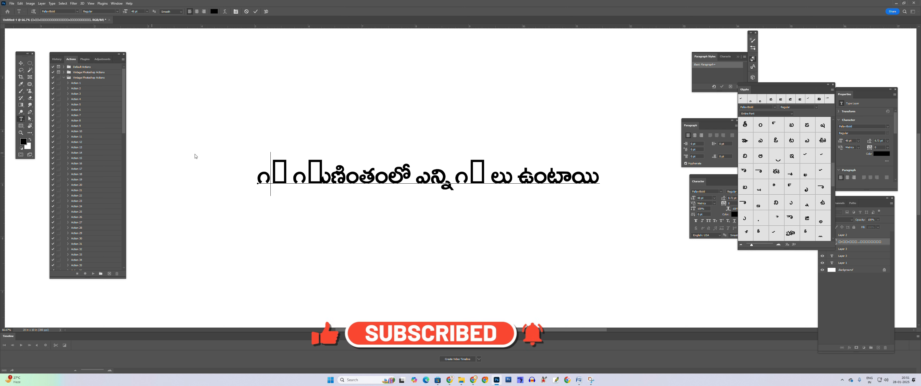
pyautogui.click(285, 165)
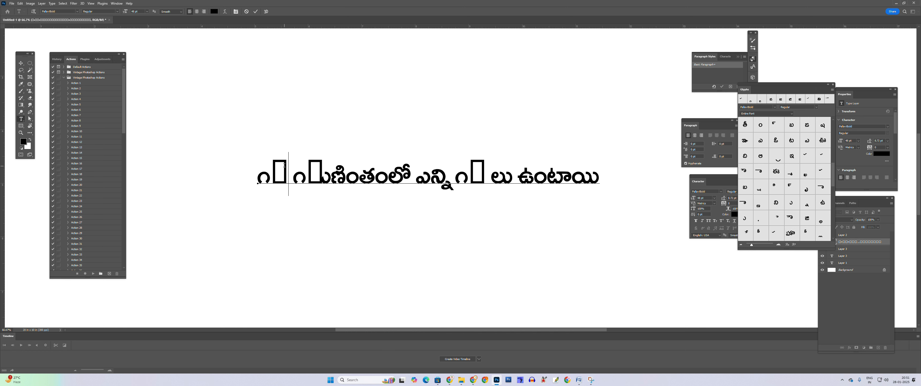
pyautogui.moveTo(281, 165); pyautogui.dragTo(278, 166)
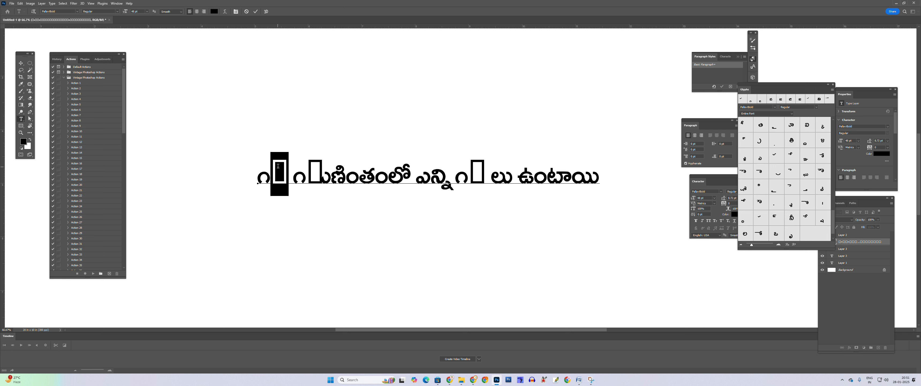
pyautogui.press('BackSpace')
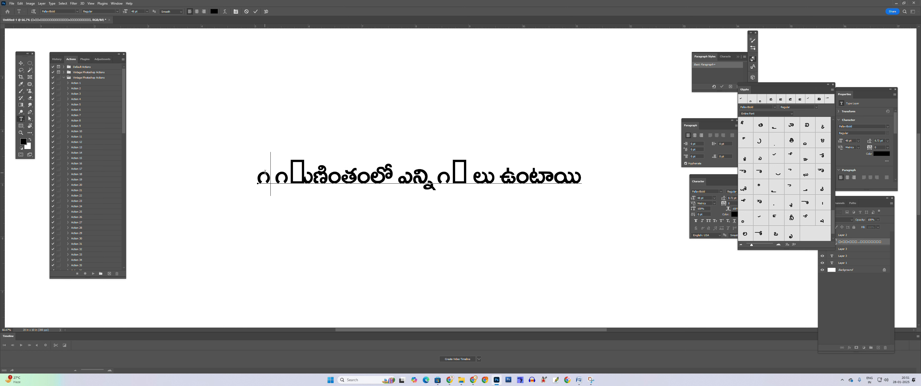
pyautogui.scroll(-1, 760, 144)
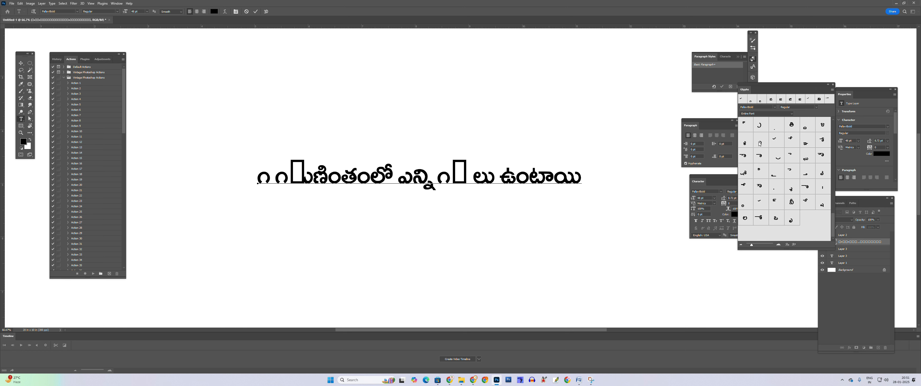
pyautogui.scroll(10, 768, 161)
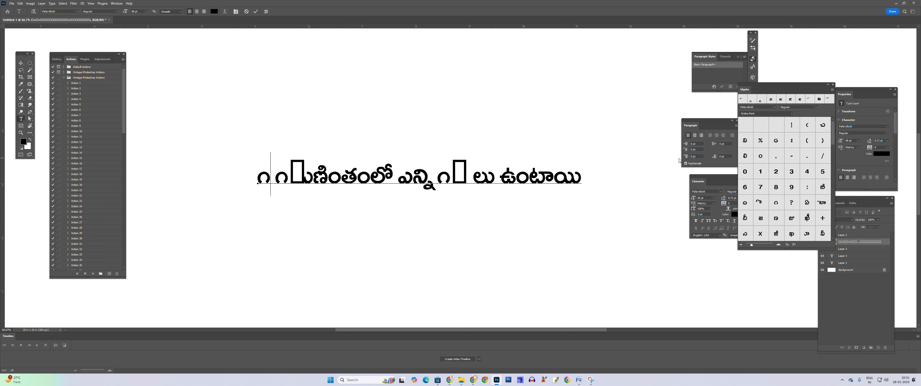
pyautogui.doubleClick(742, 101)
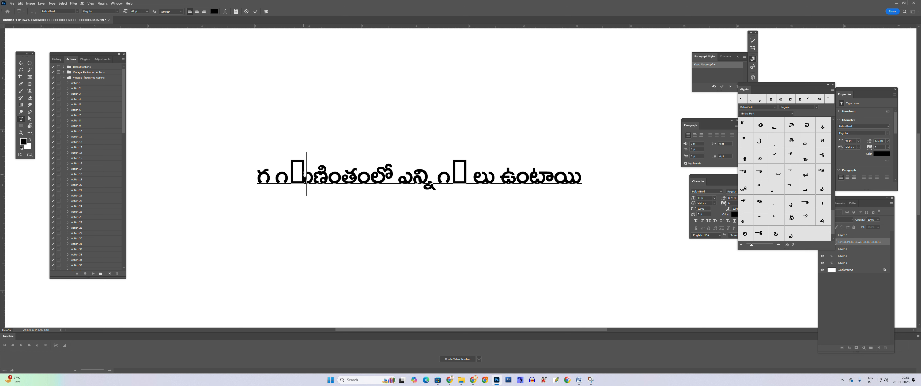
# Replace the two remaining missing-character boxes on the గ letters with the recently used talakattu glyph and remove the stray box before ఎన్ని.
pyautogui.press('Delete')
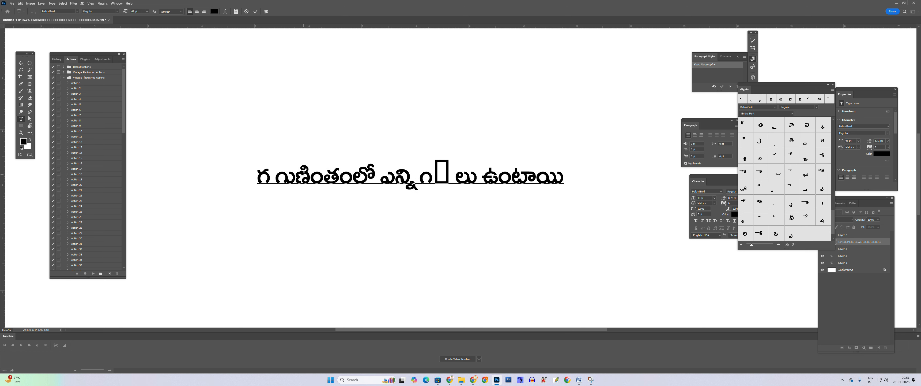
pyautogui.doubleClick(742, 101)
pyautogui.click(452, 169)
pyautogui.press('BackSpace')
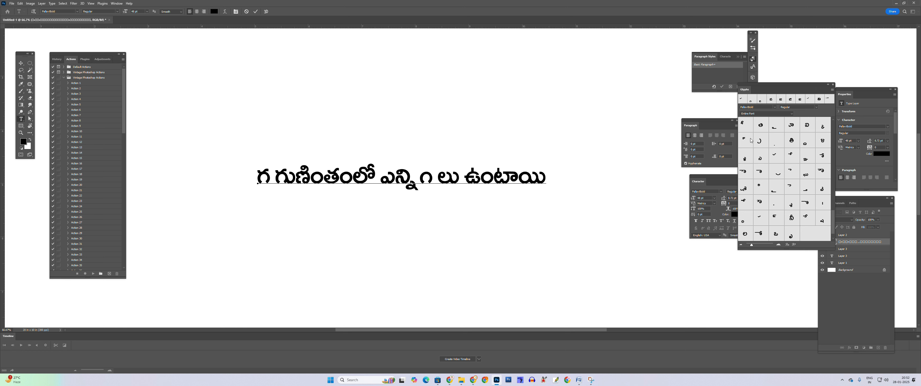
pyautogui.doubleClick(744, 100)
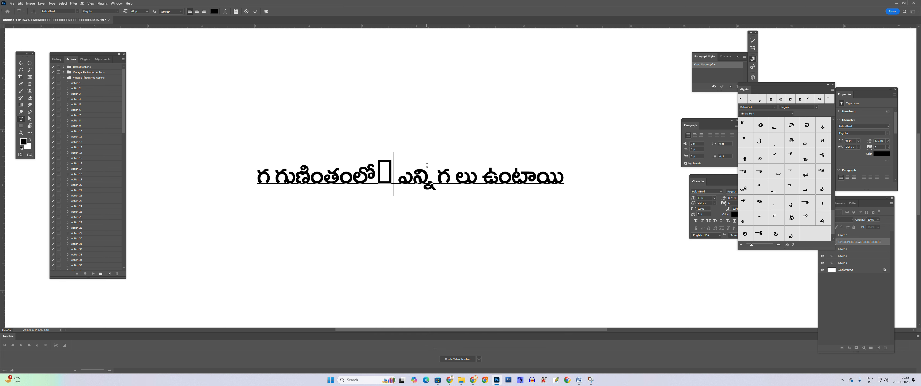
pyautogui.press('Delete')
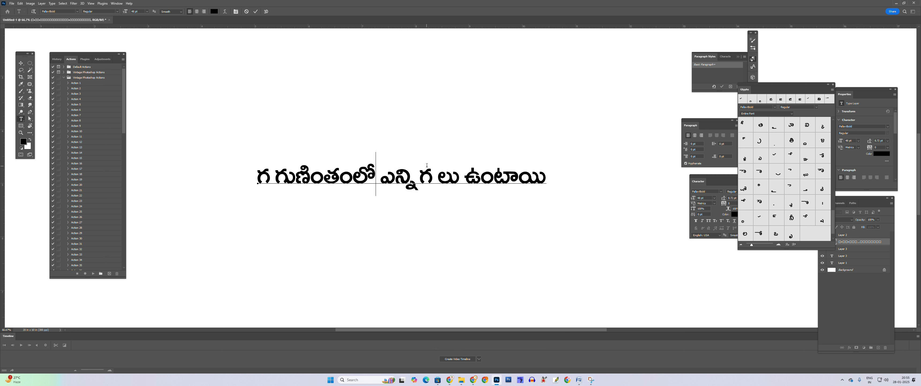
# Browse the PallaviBold glyph set and try inserting the second blank glyph several times before ఎన్ని.
pyautogui.scroll(-3, 765, 161)
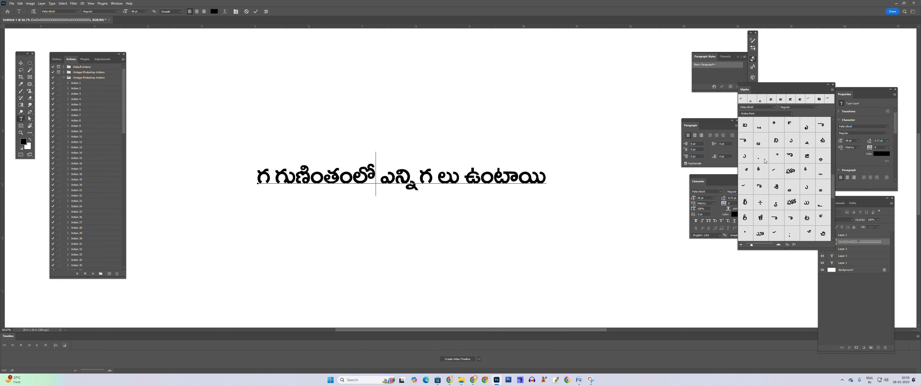
pyautogui.scroll(8, 779, 195)
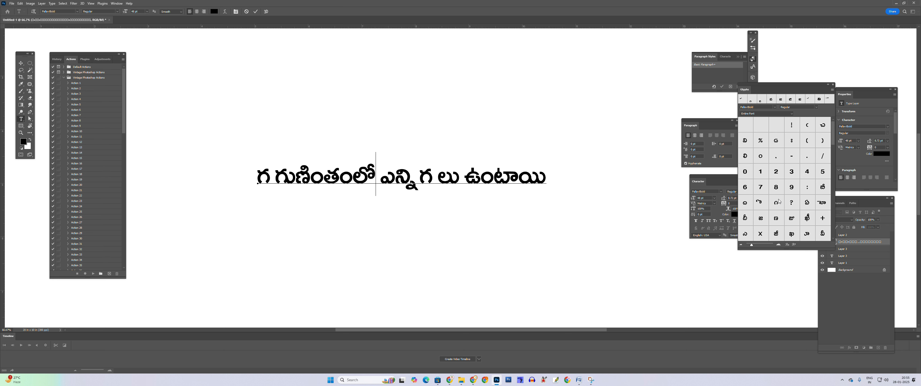
pyautogui.scroll(-8, 778, 201)
pyautogui.scroll(6, 778, 201)
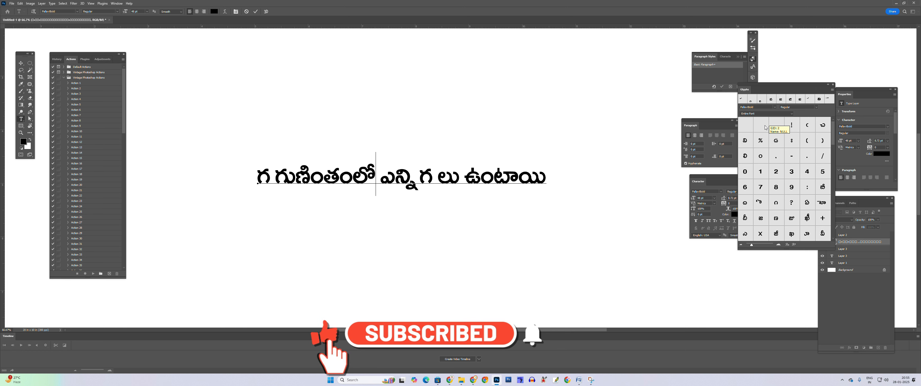
pyautogui.click(751, 130)
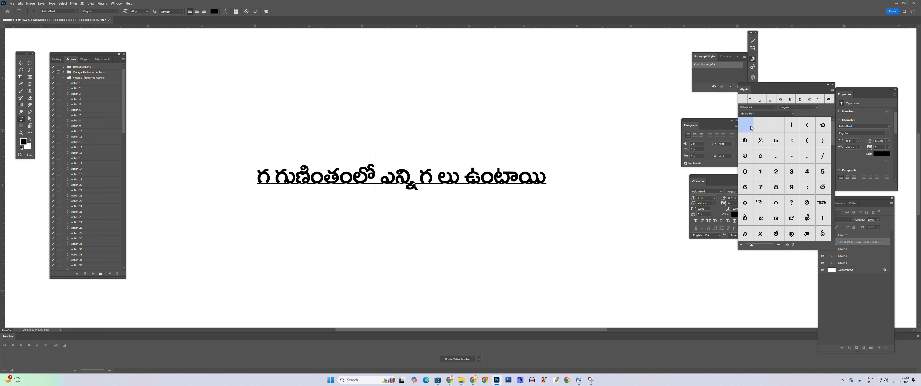
pyautogui.doubleClick(762, 128)
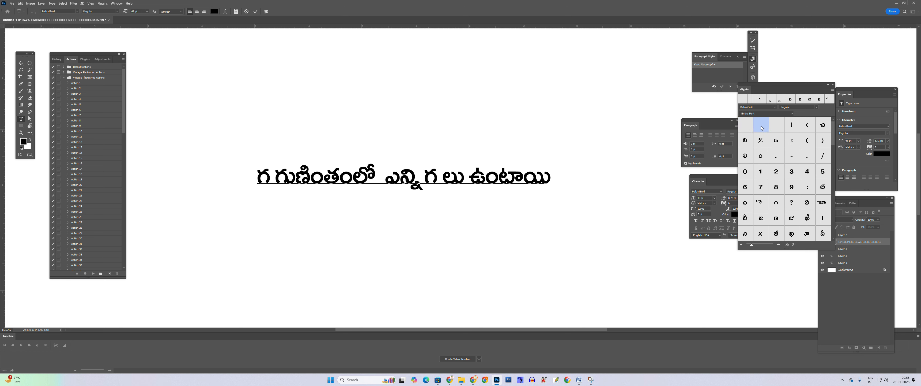
pyautogui.doubleClick(761, 128)
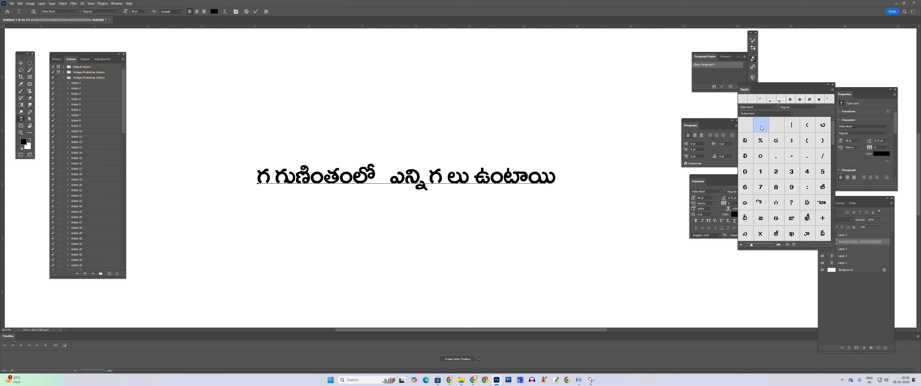
pyautogui.doubleClick(761, 128)
# Try inserting the third blank glyph and more of the second blank glyph in the gap before ఎన్ని.
pyautogui.click(782, 129)
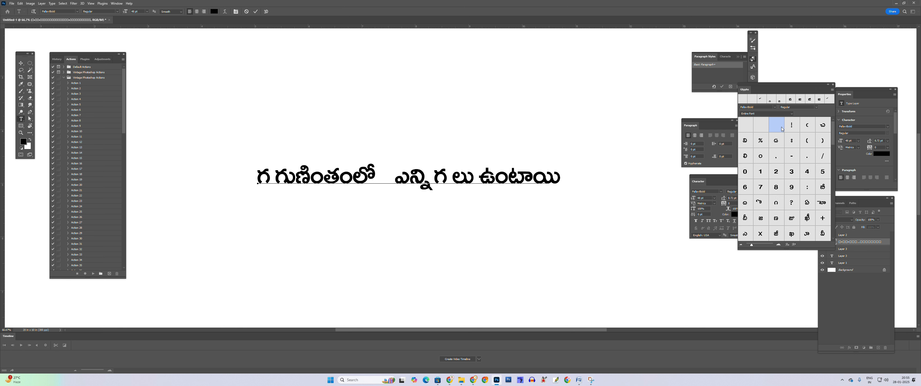
pyautogui.doubleClick(778, 128)
pyautogui.doubleClick(778, 128)
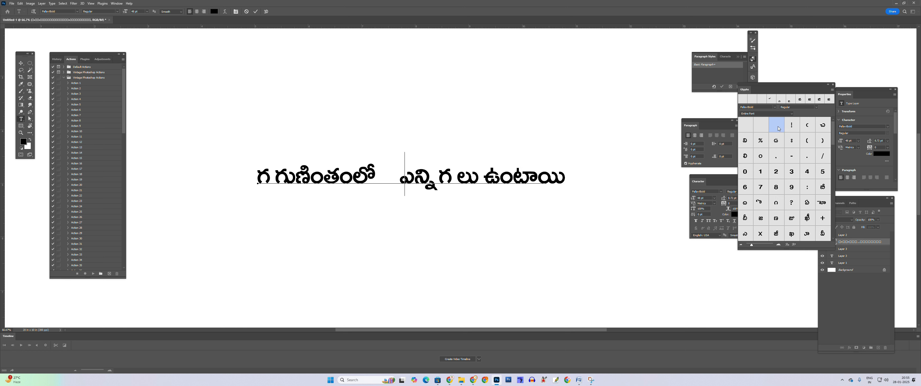
pyautogui.doubleClick(778, 128)
pyautogui.click(763, 128)
pyautogui.doubleClick(763, 127)
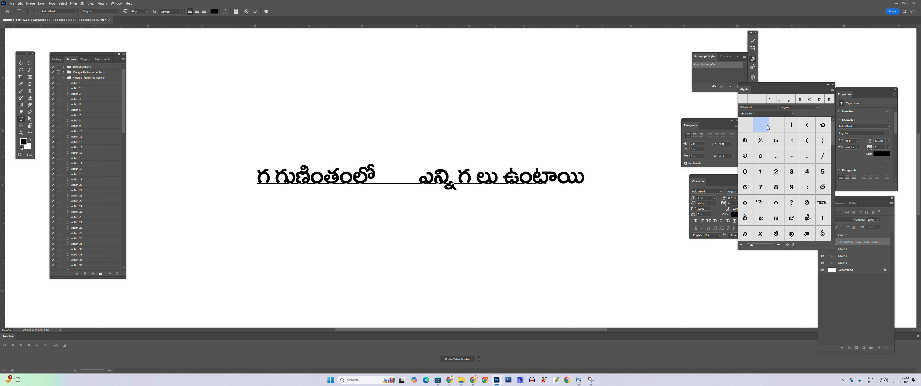
pyautogui.doubleClick(763, 128)
pyautogui.doubleClick(762, 128)
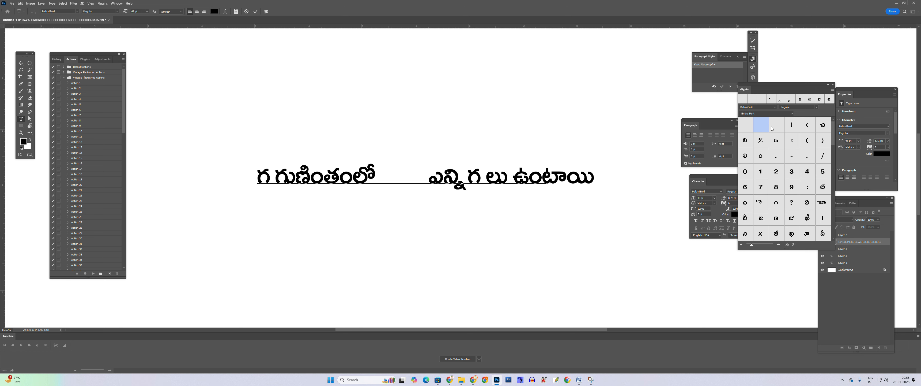
pyautogui.doubleClick(764, 128)
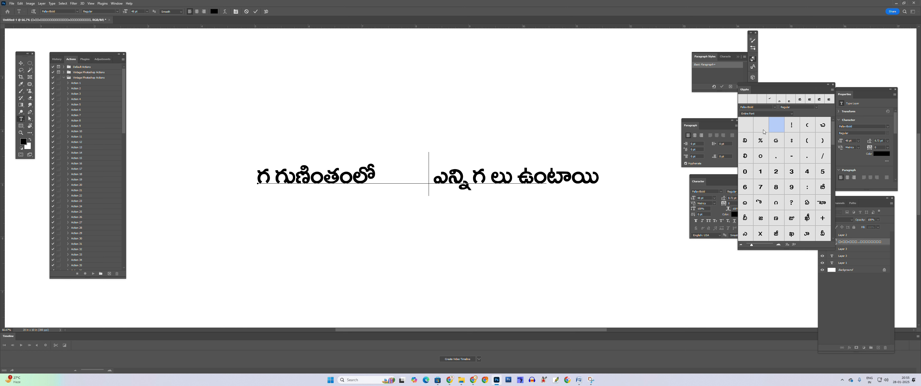
# Delete the extra blank characters between గుణింతంలో and ఎన్ని, leaving a single normal word space.
pyautogui.press('BackSpace')
pyautogui.press('BackSpace')
pyautogui.press('BackSpace')
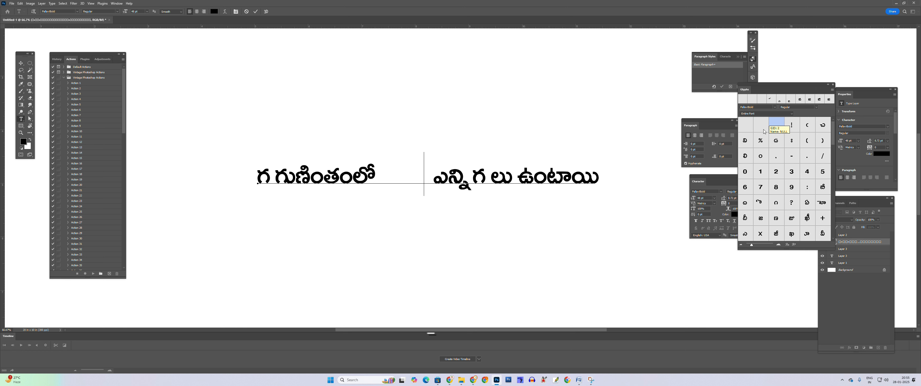
pyautogui.press('Delete')
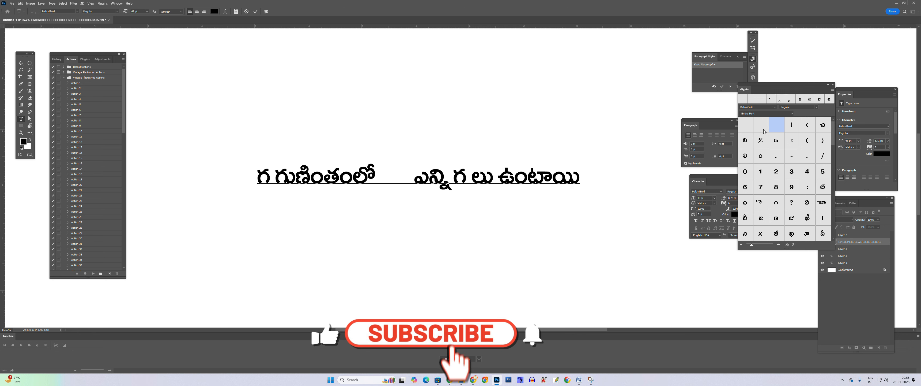
pyautogui.press('BackSpace')
pyautogui.press('BackSpace')
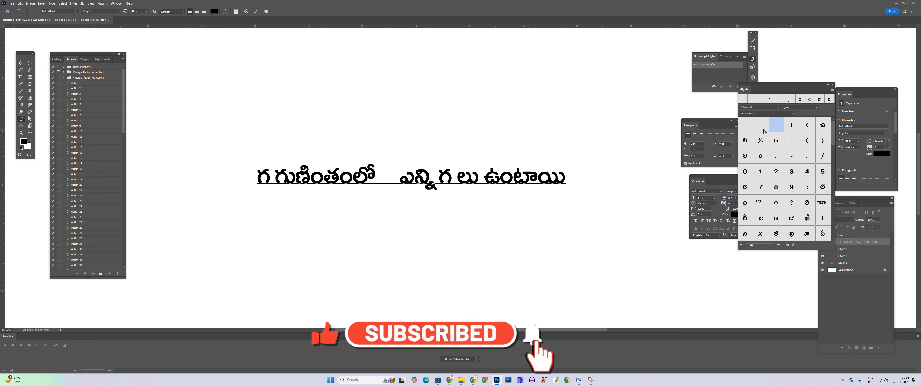
pyautogui.press('BackSpace')
pyautogui.press('BackSpace')
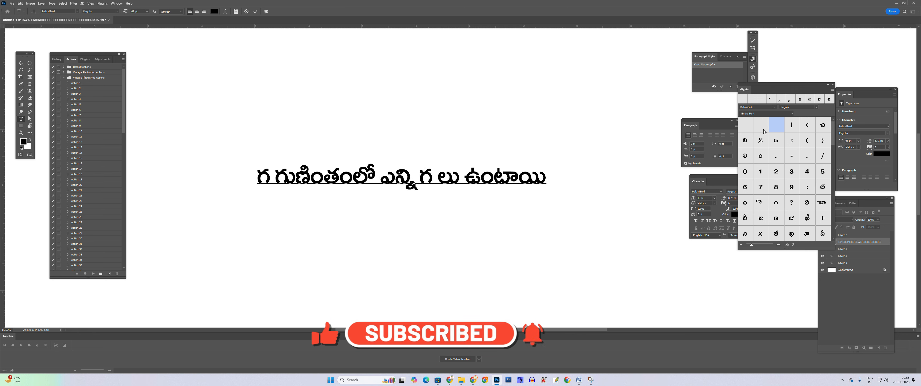